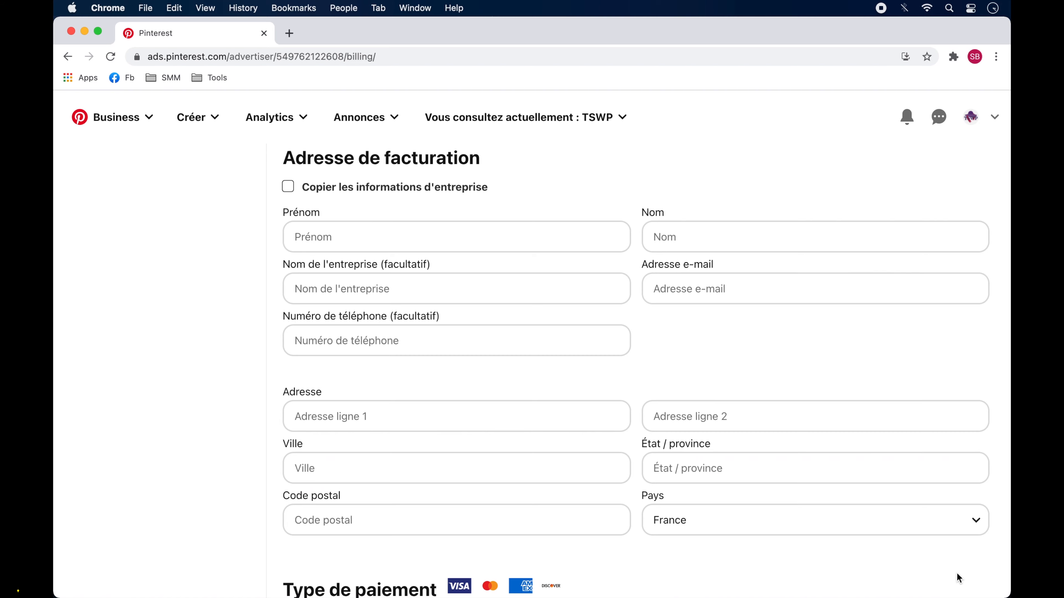
# Step: Leave the billing form and start creating a new ad
pyautogui.scroll(-5, 957, 577)
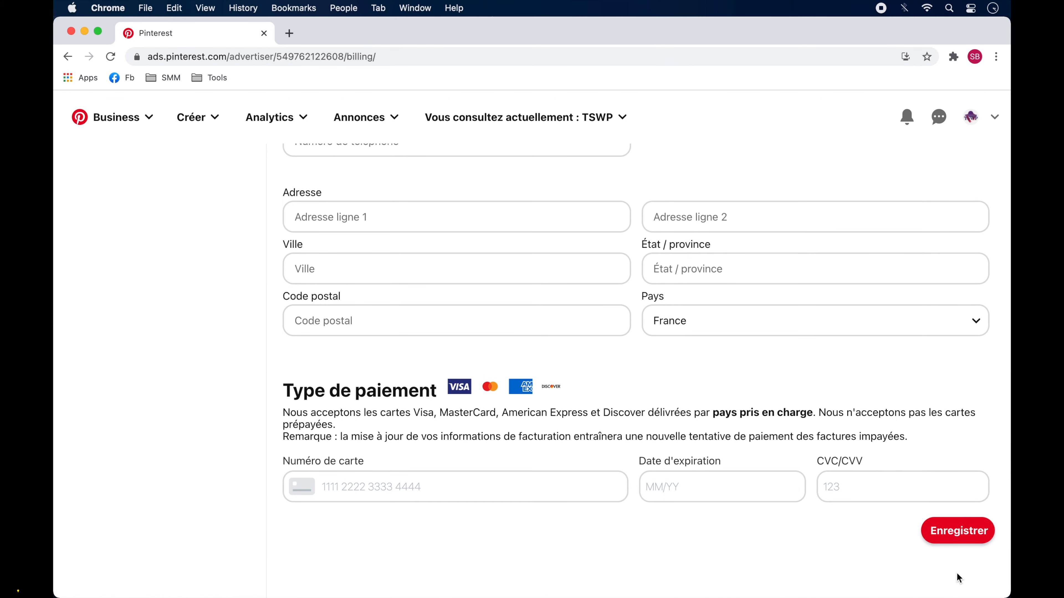
pyautogui.click(961, 537)
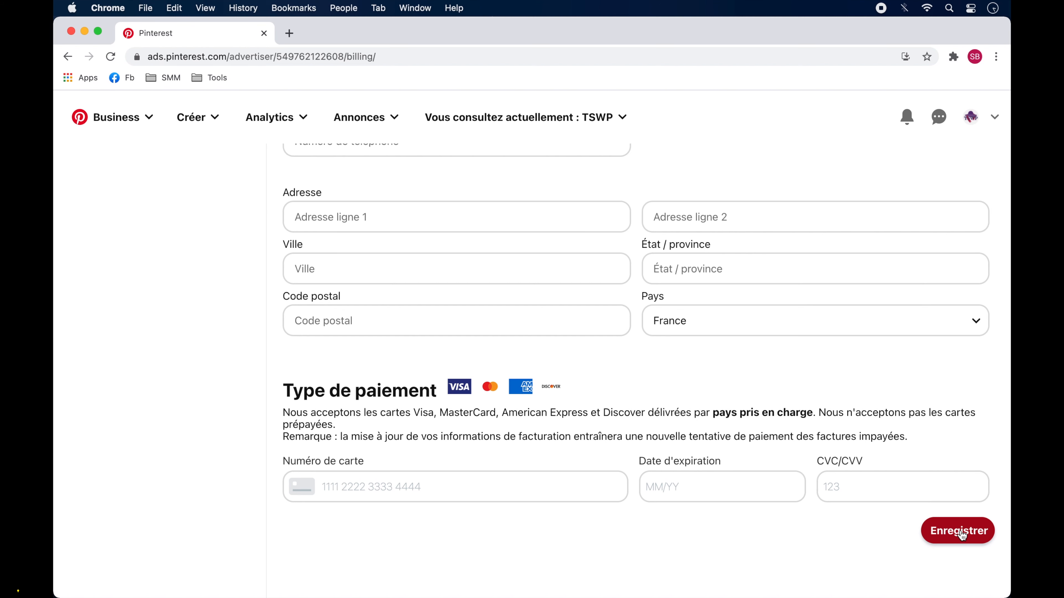
pyautogui.click(397, 125)
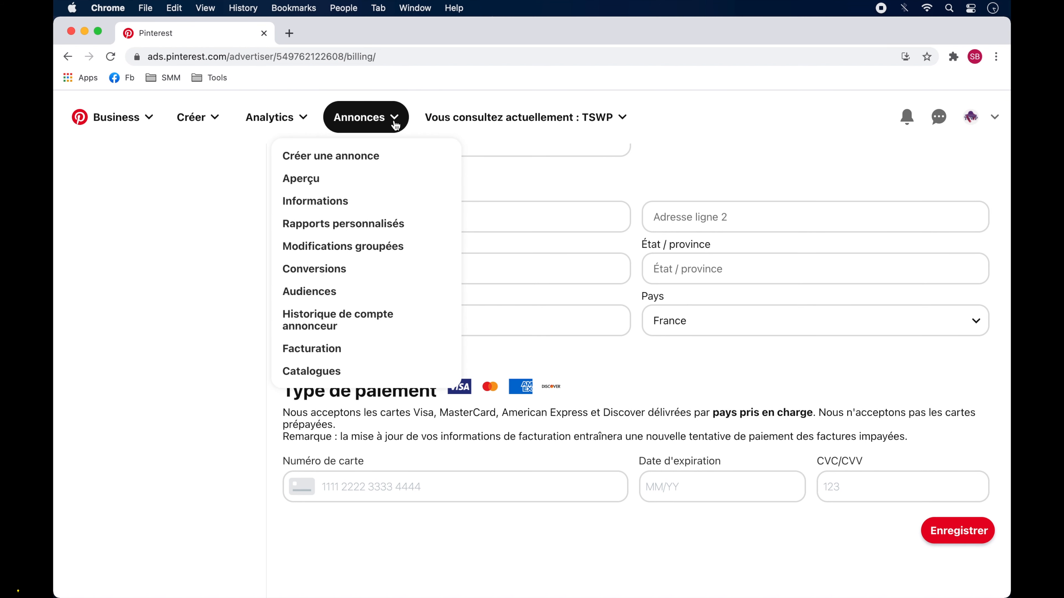
pyautogui.click(325, 161)
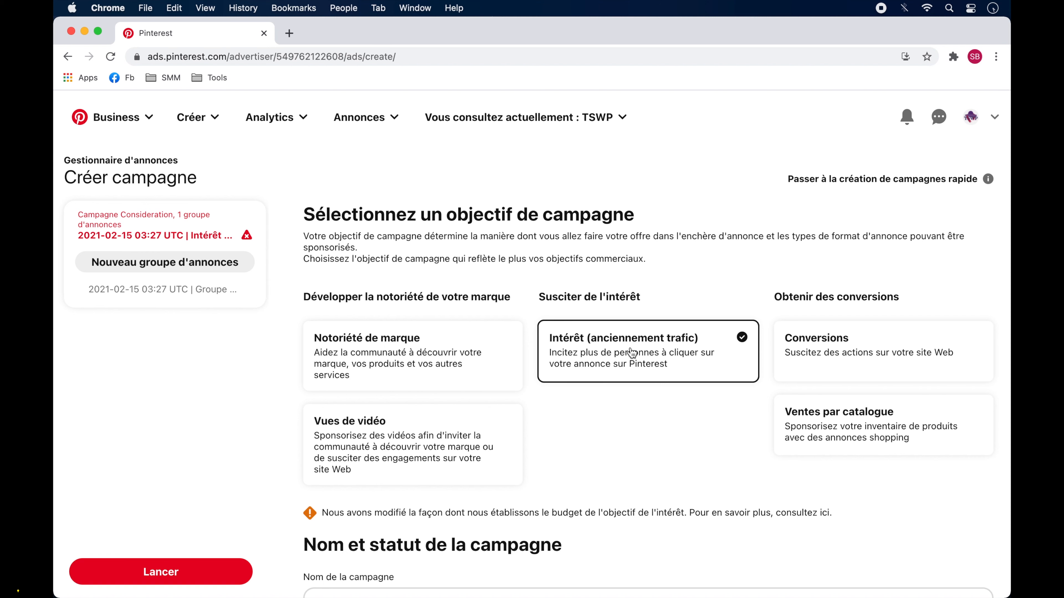
# Step: Name the campaign "Test Pinterest Ads 01"
pyautogui.scroll(-7, 627, 473)
pyautogui.click(561, 317)
pyautogui.write('Test')
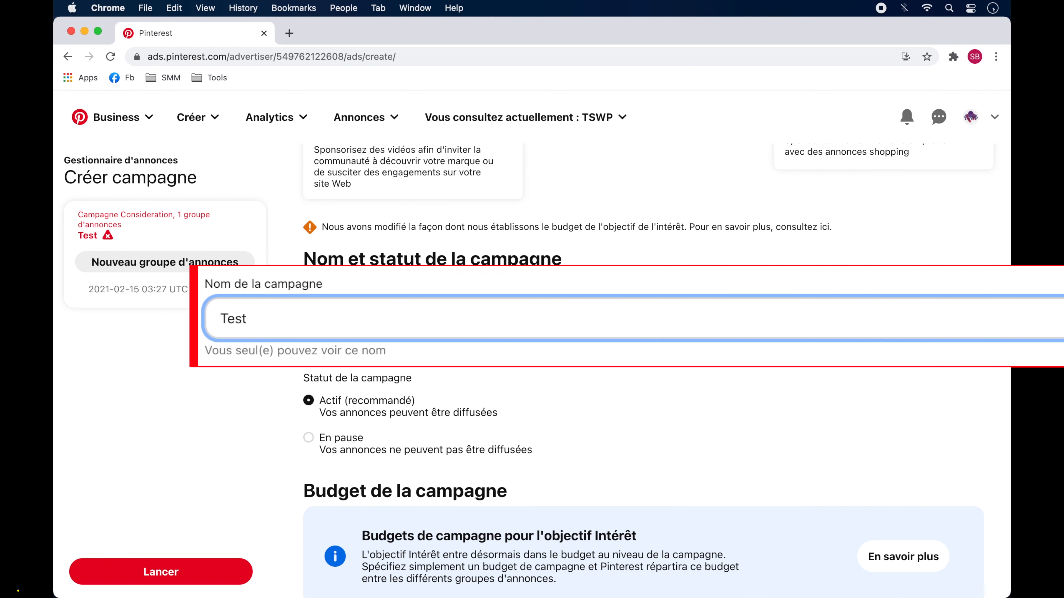
pyautogui.write(' Pinterest Ads 01')
# Step: Set the campaign budget type to "Sur la durée globale" with a spending limit of 1 EUR
pyautogui.scroll(-9, 656, 370)
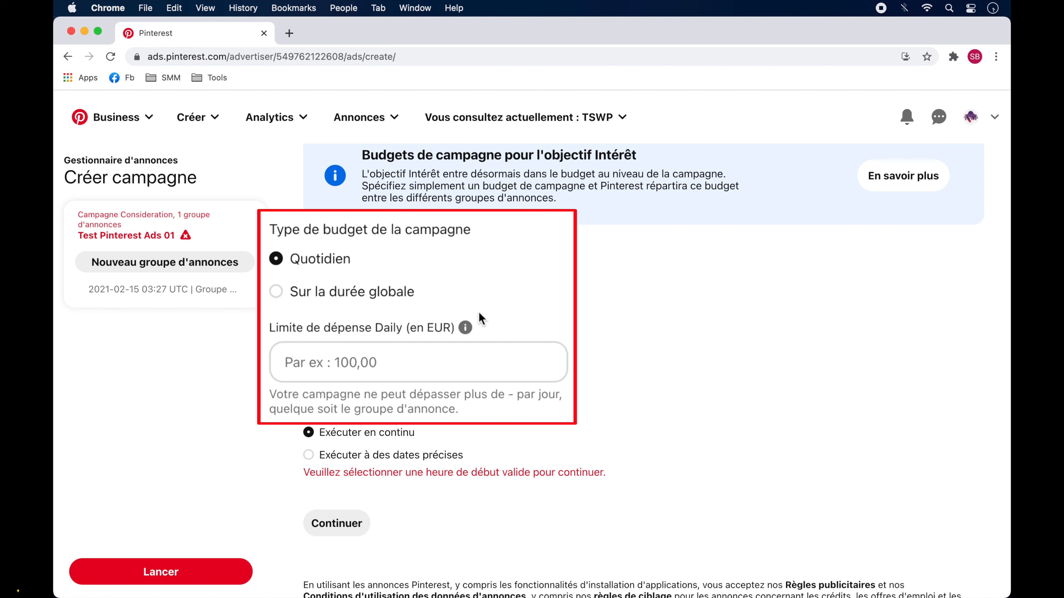
pyautogui.click(309, 297)
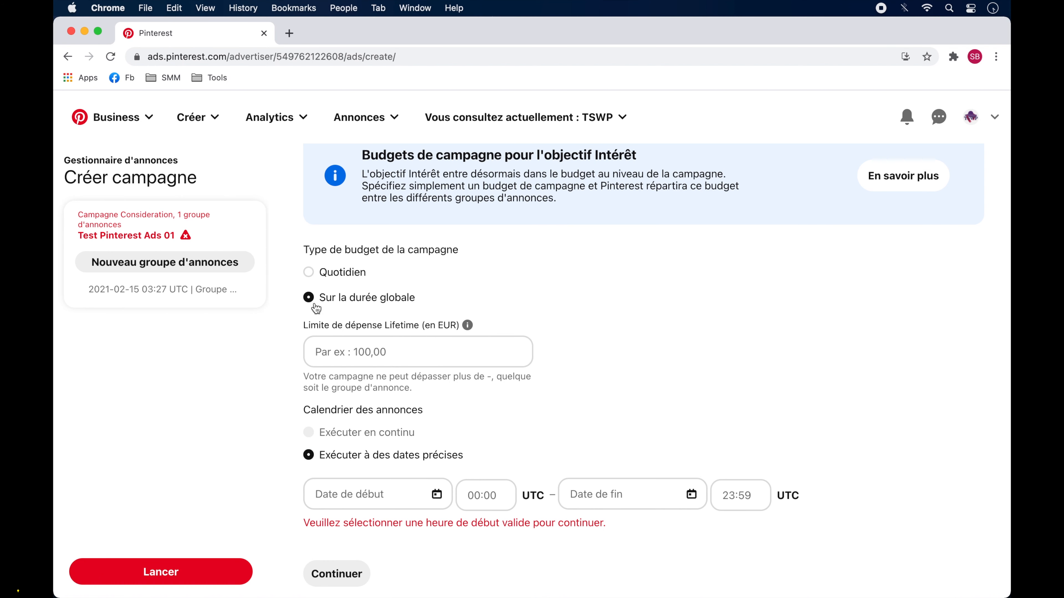
pyautogui.click(340, 352)
pyautogui.write('1')
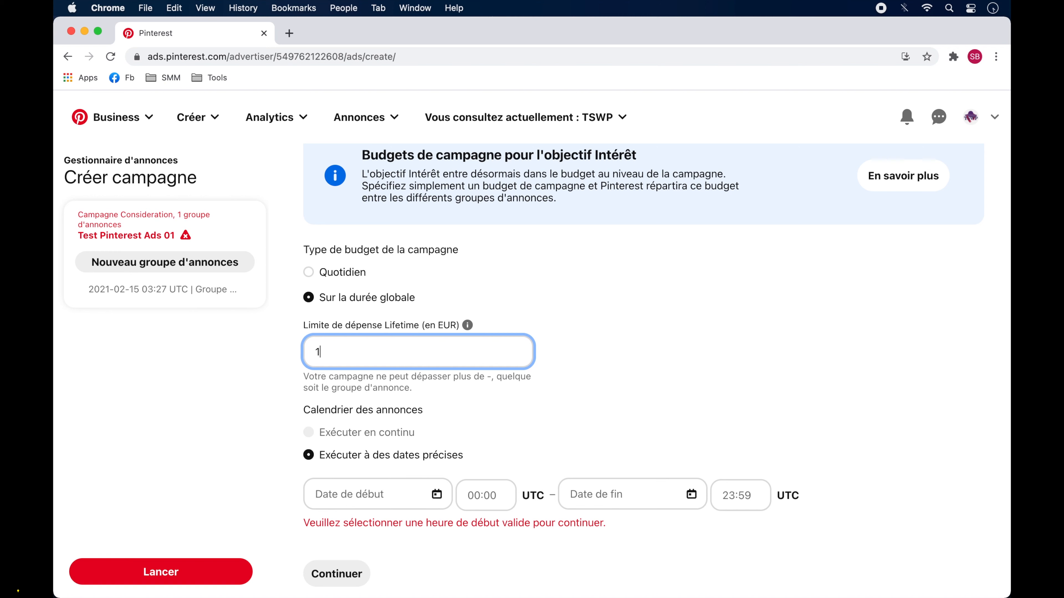
# Step: Schedule the campaign to start on 19/02/2021 and end on 20/02/2021
pyautogui.click(372, 497)
pyautogui.click(405, 426)
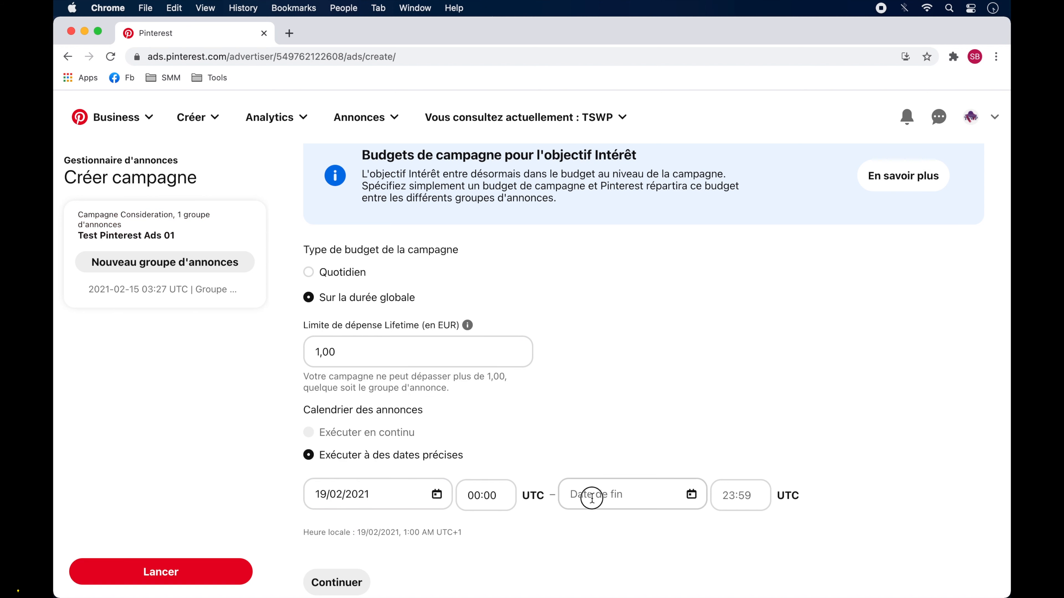
pyautogui.click(591, 499)
pyautogui.click(685, 425)
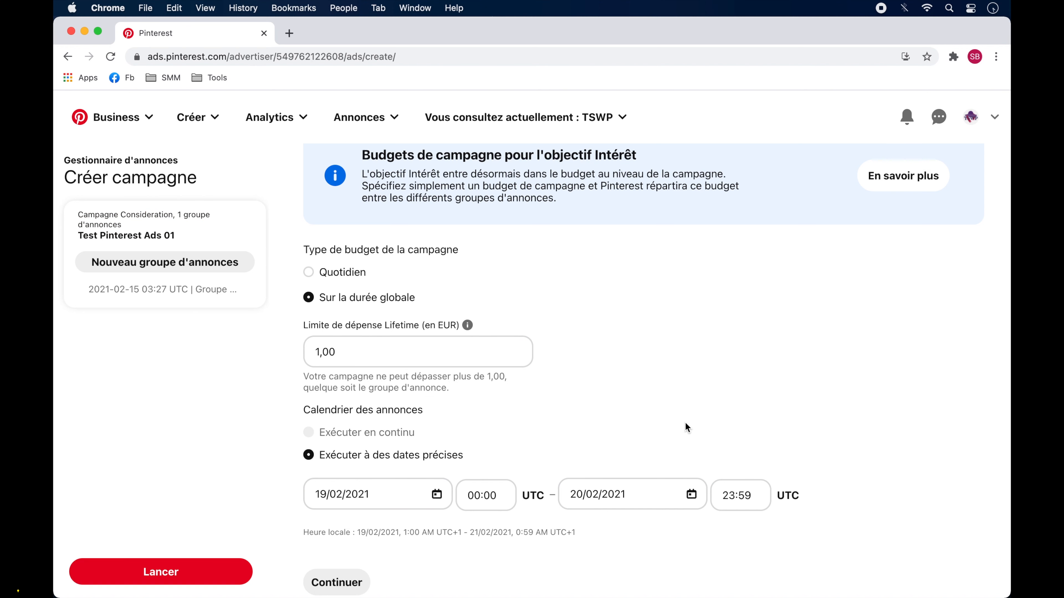
# Step: Continue to the ad group and choose the "Trouver de nouveaux clients" targeting strategy
pyautogui.scroll(-2, 685, 427)
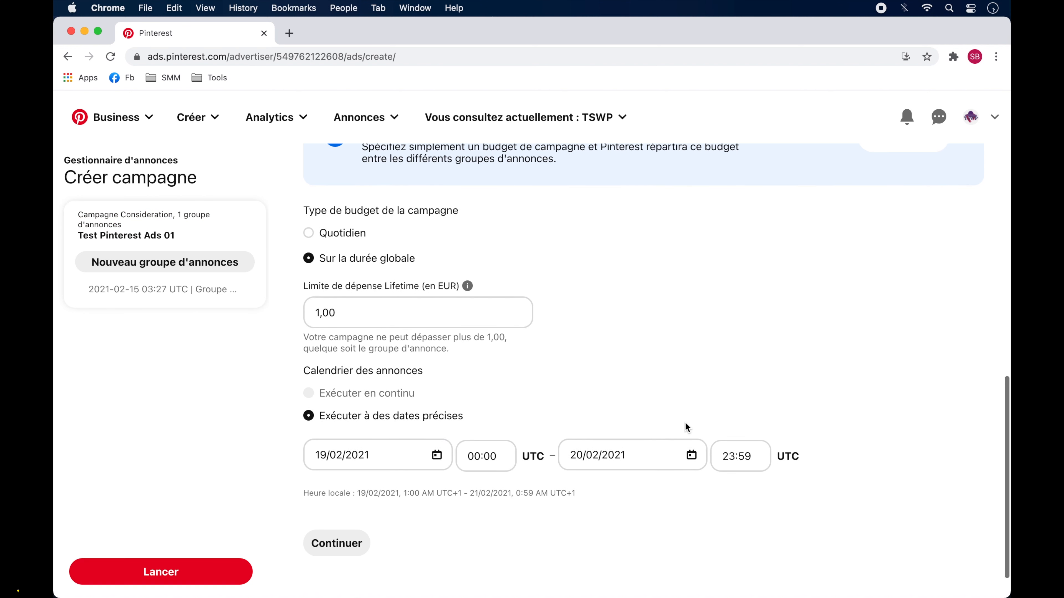
pyautogui.click(336, 544)
pyautogui.scroll(-2, 873, 509)
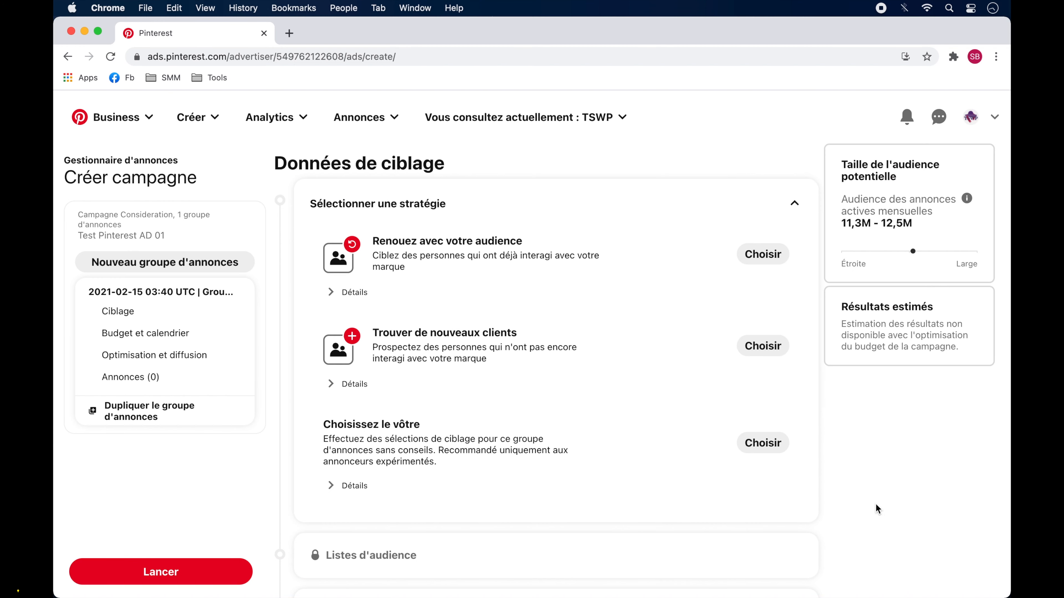
pyautogui.click(762, 346)
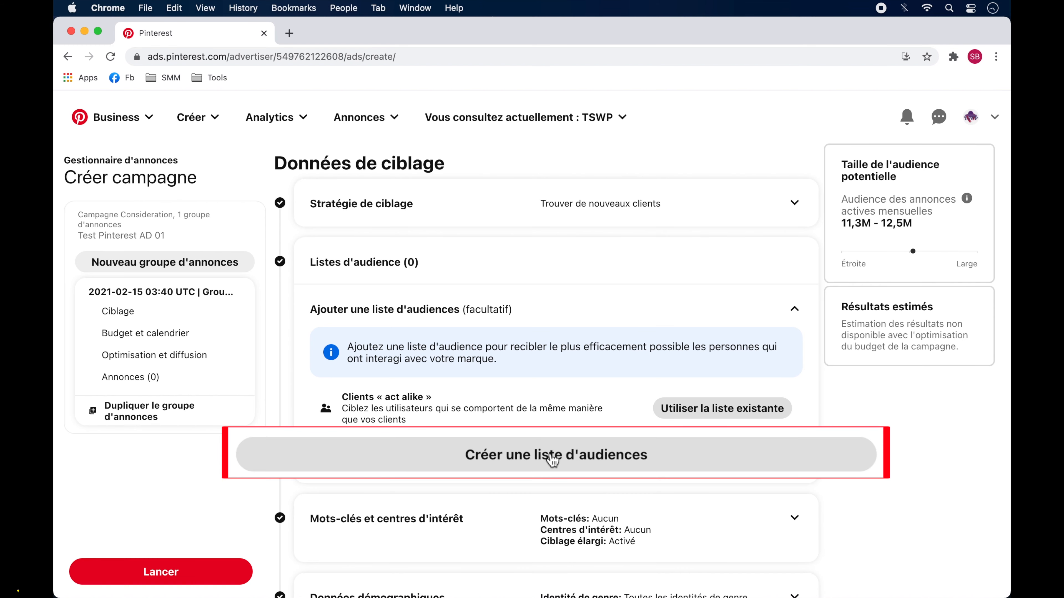
# Step: Examine the types of audience list that can be created, including customer list and act-alike, without creating one
pyautogui.click(552, 459)
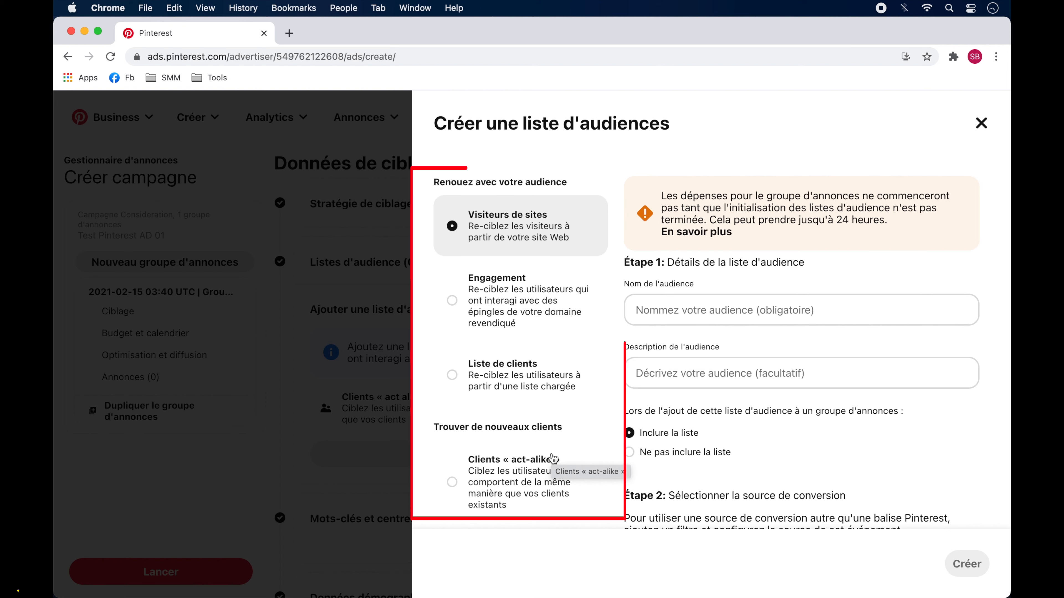
pyautogui.click(526, 323)
pyautogui.click(521, 370)
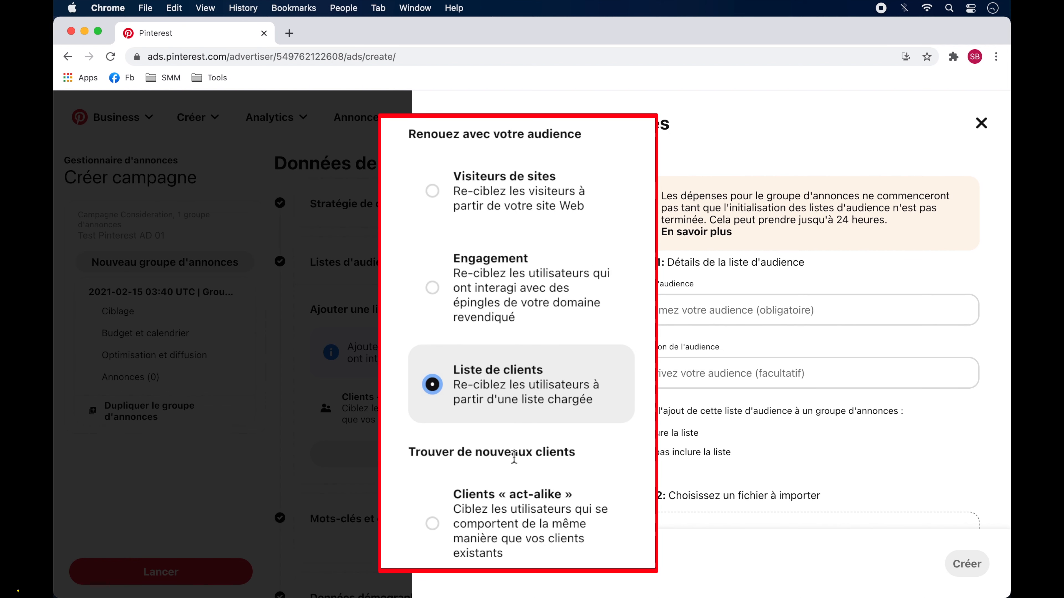
pyautogui.click(520, 481)
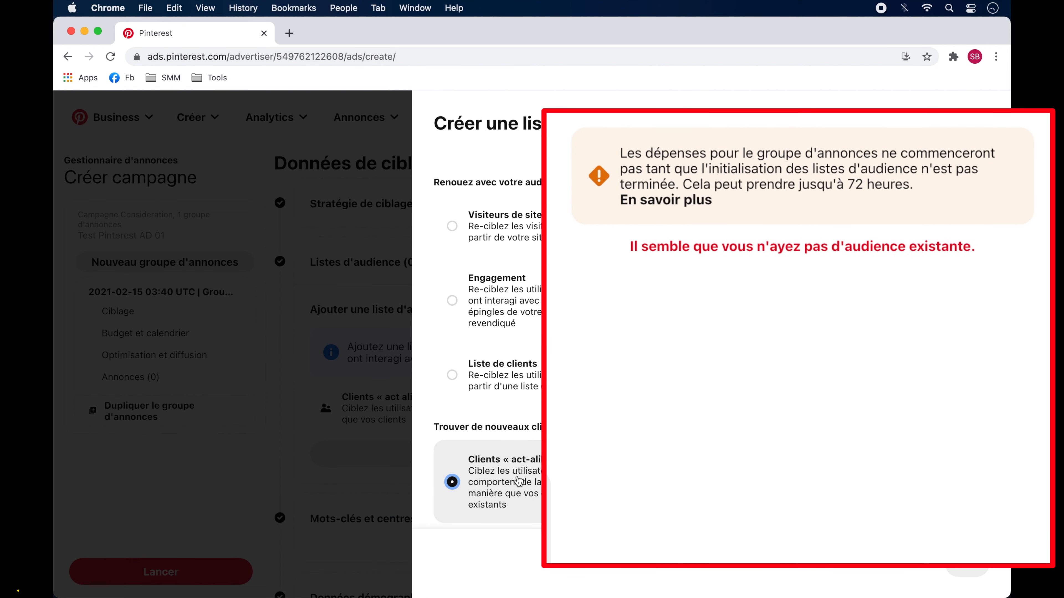
pyautogui.click(521, 381)
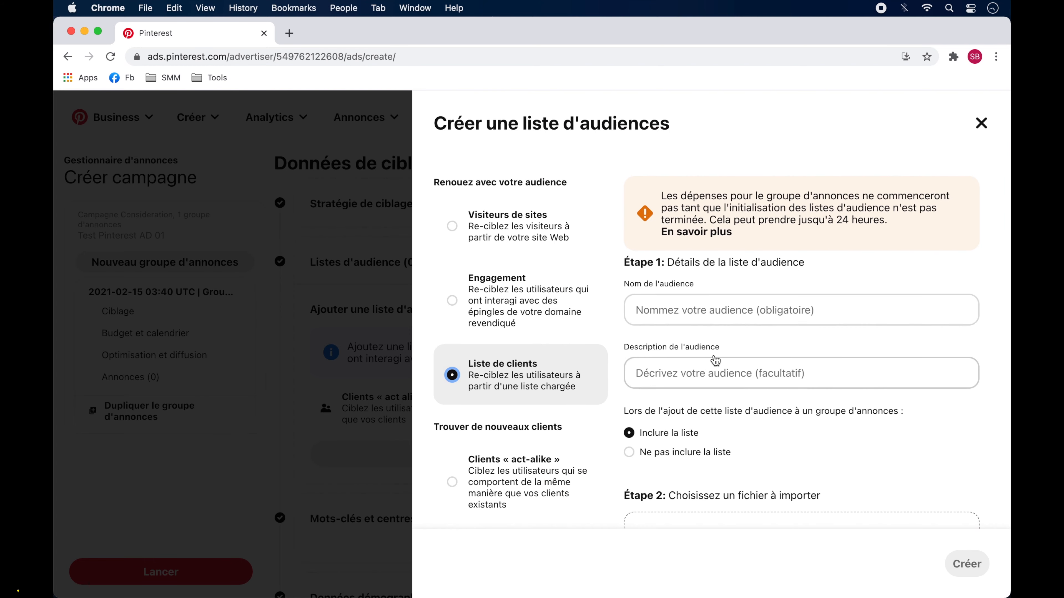
pyautogui.scroll(-3, 715, 360)
pyautogui.scroll(3, 715, 361)
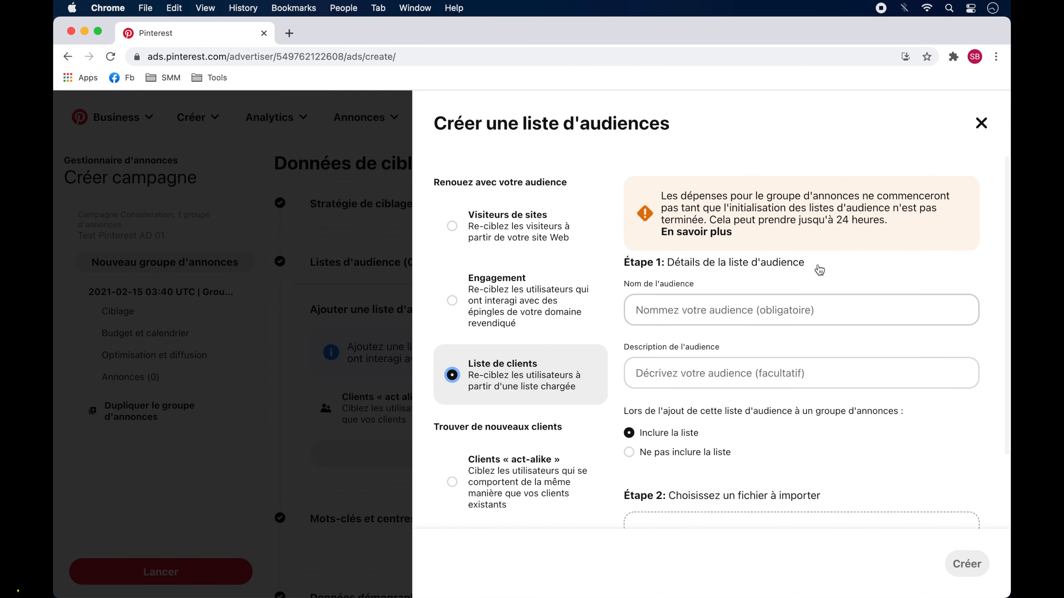
pyautogui.click(982, 123)
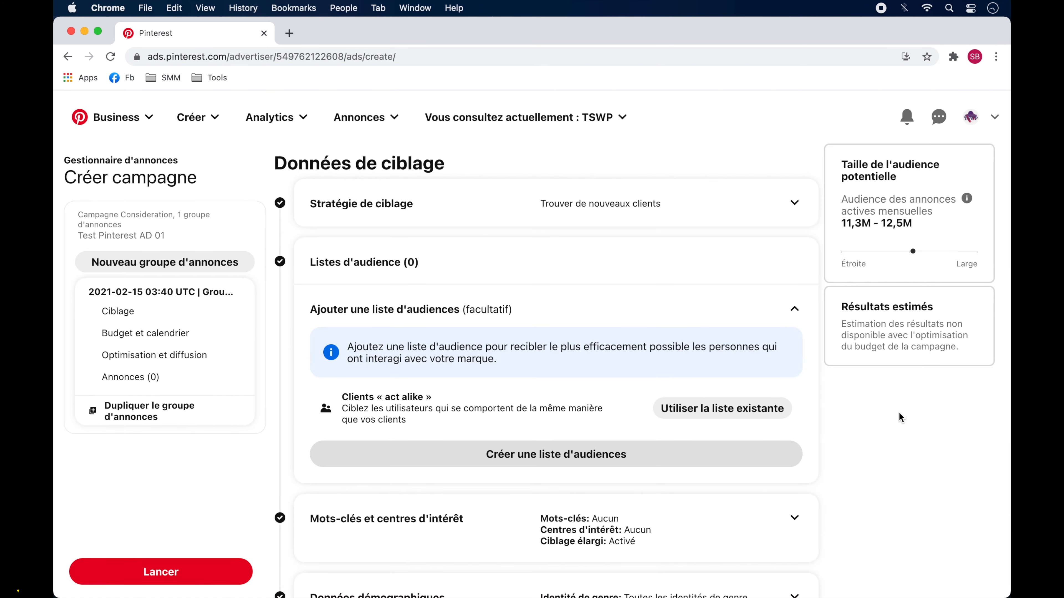
pyautogui.click(794, 309)
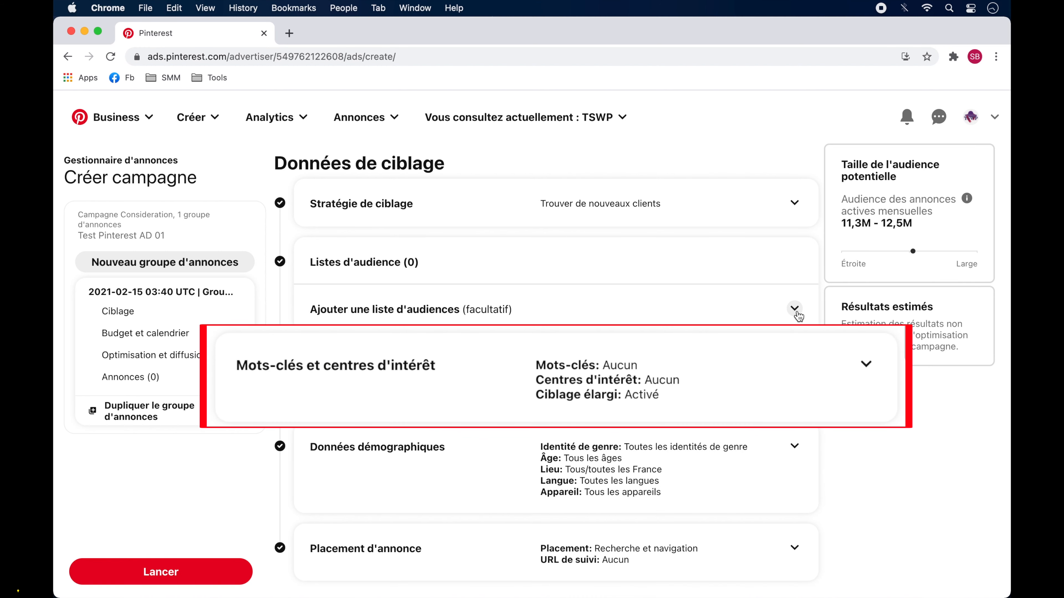
# Step: Target the Beauté sub-interests Beauté pour Homme, Cheveux and Maquillage
pyautogui.click(794, 368)
pyautogui.scroll(-10, 796, 369)
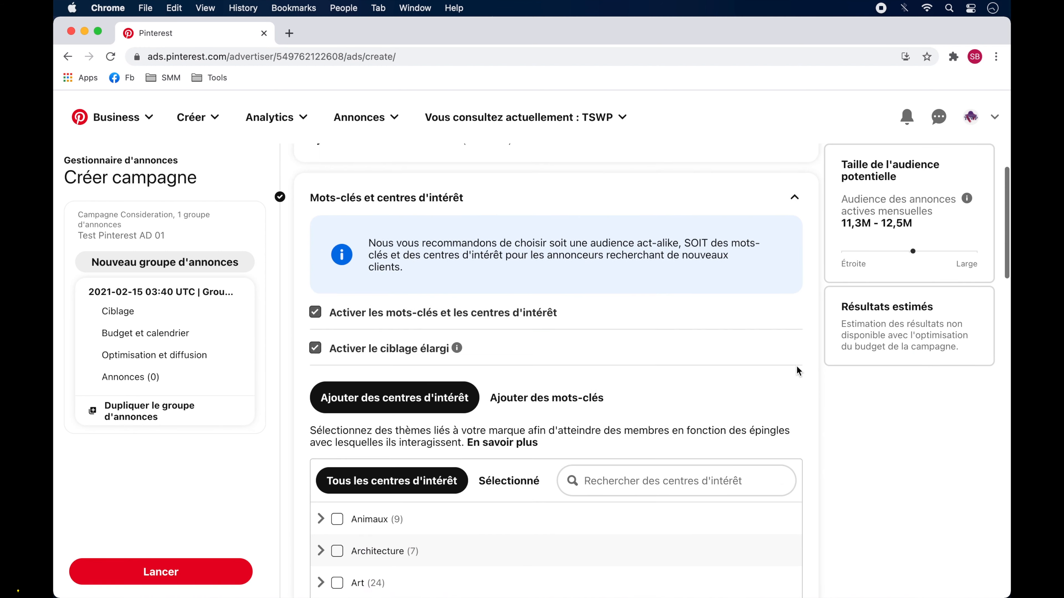
pyautogui.click(321, 374)
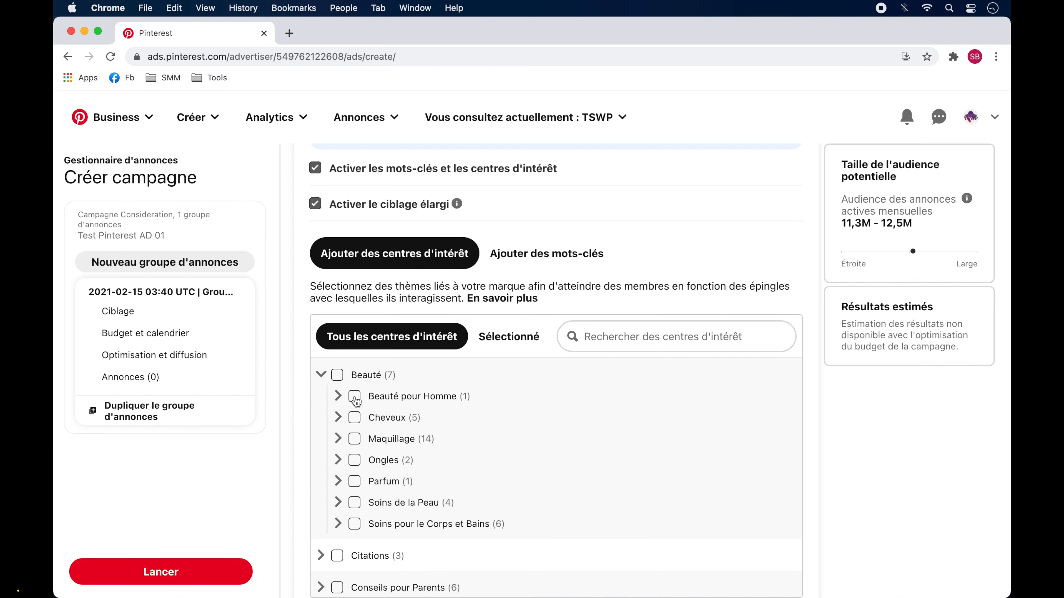
pyautogui.click(358, 396)
pyautogui.click(358, 419)
pyautogui.click(358, 441)
# Step: Add the keyword "cheveux" to the ad group's targeting
pyautogui.click(558, 259)
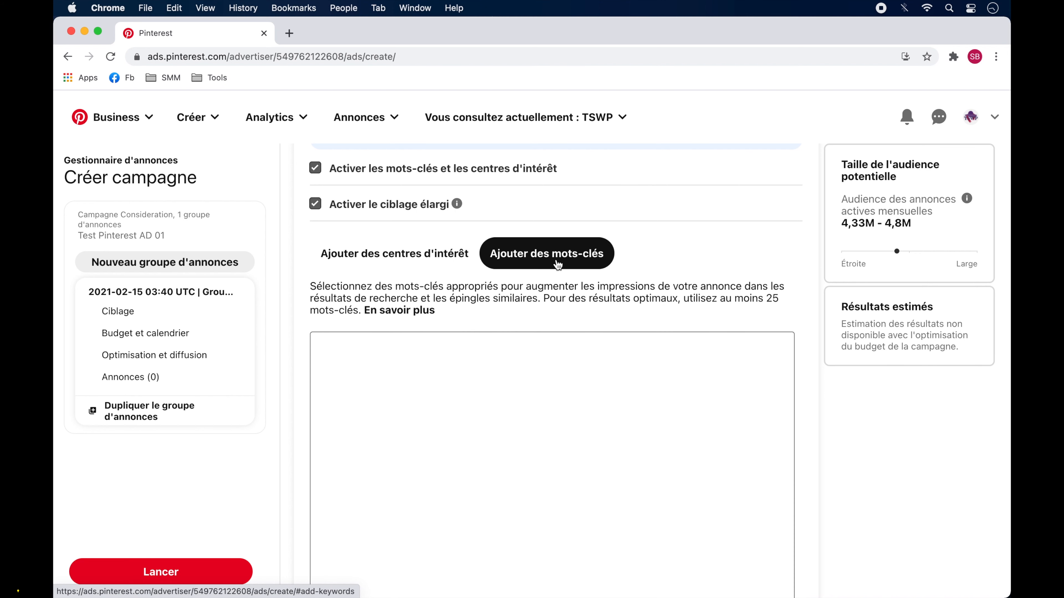
pyautogui.click(513, 398)
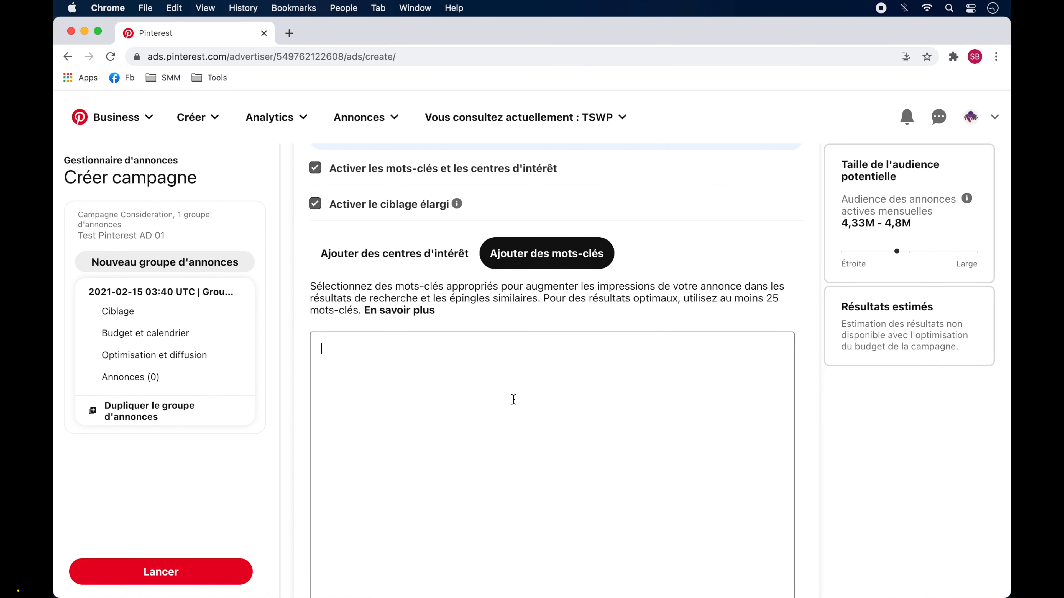
pyautogui.write('cheveux')
# Step: Restrict the demographic targeting to the 18-24 and 35-44 age ranges
pyautogui.scroll(-6, 700, 436)
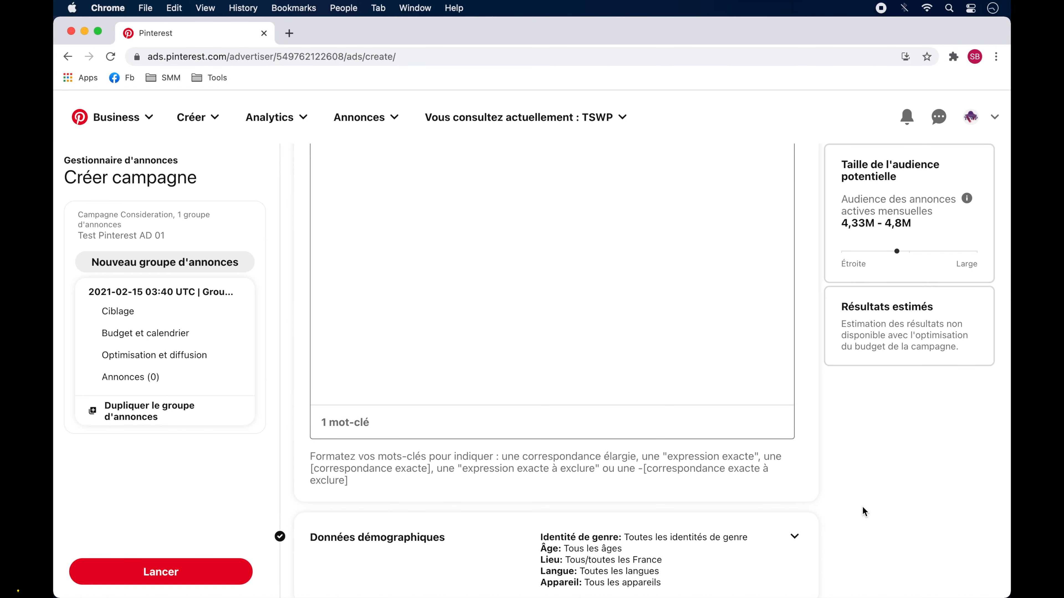
pyautogui.scroll(-6, 864, 511)
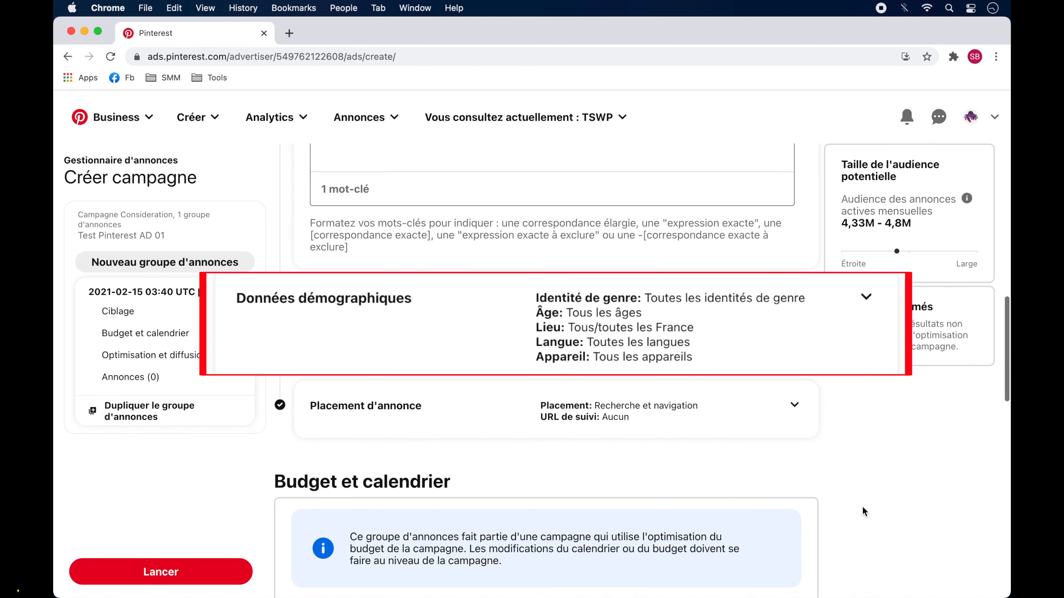
pyautogui.scroll(-5, 796, 304)
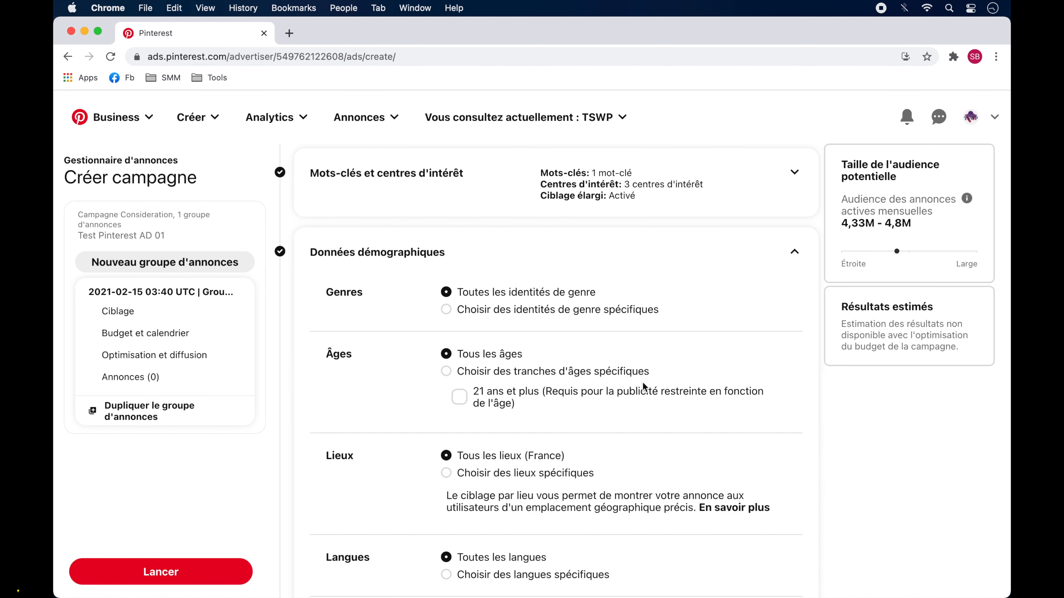
pyautogui.click(641, 372)
pyautogui.click(544, 464)
pyautogui.click(629, 440)
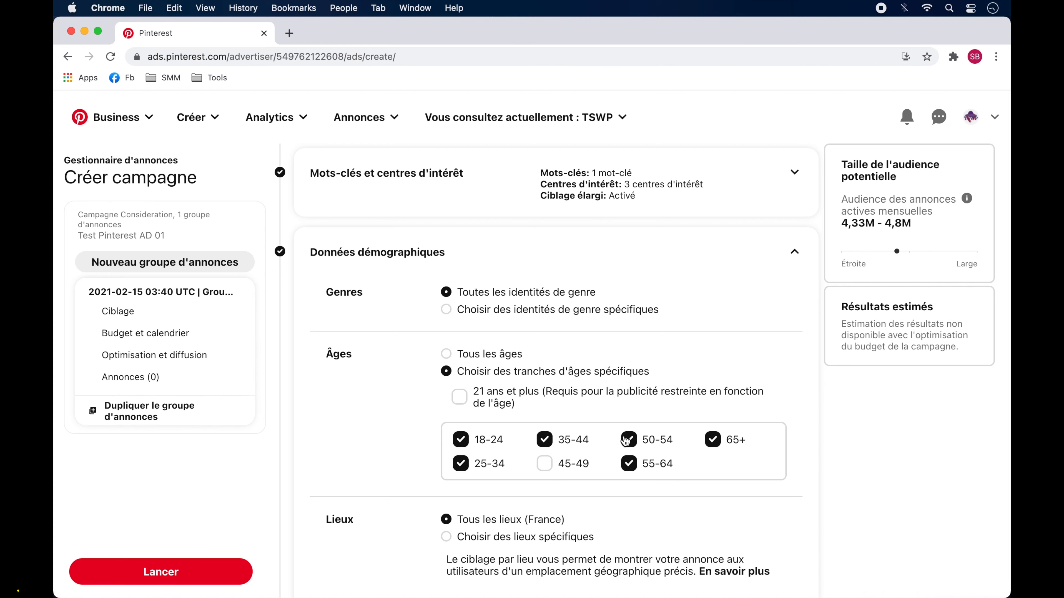
pyautogui.click(628, 463)
pyautogui.click(461, 464)
pyautogui.click(712, 440)
pyautogui.scroll(-5, 782, 504)
pyautogui.click(524, 349)
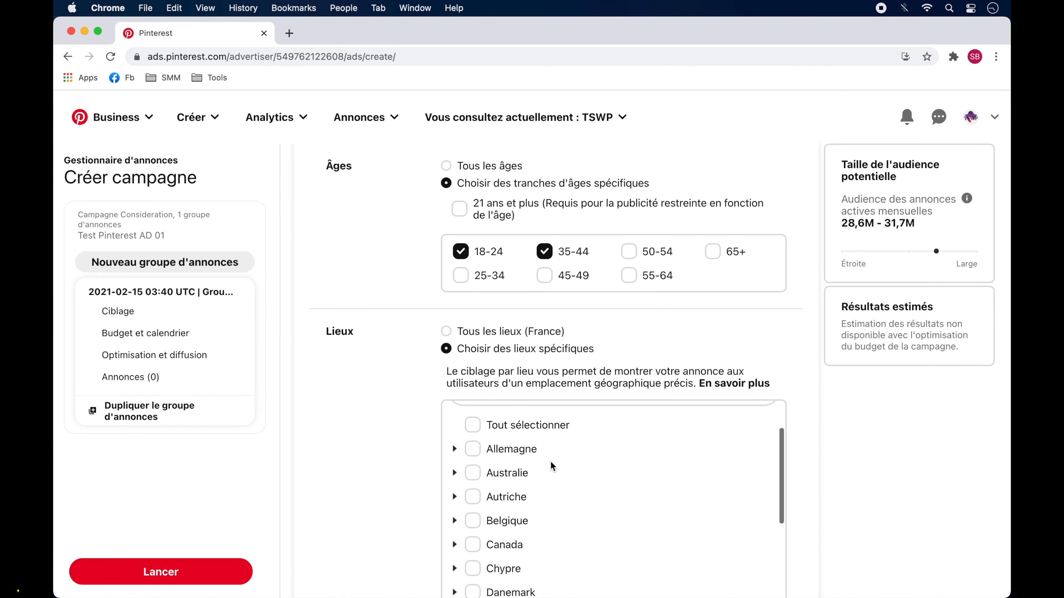
pyautogui.click(458, 332)
# Step: Limit the language targeting to français
pyautogui.scroll(-3, 458, 333)
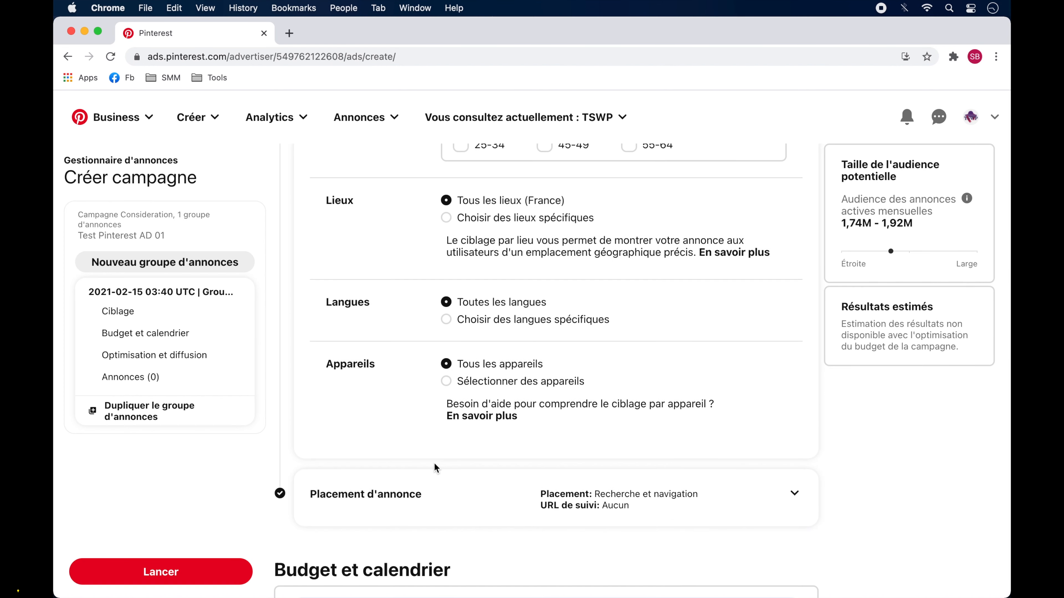
pyautogui.click(481, 321)
pyautogui.click(461, 388)
pyautogui.scroll(-3, 458, 440)
pyautogui.click(461, 452)
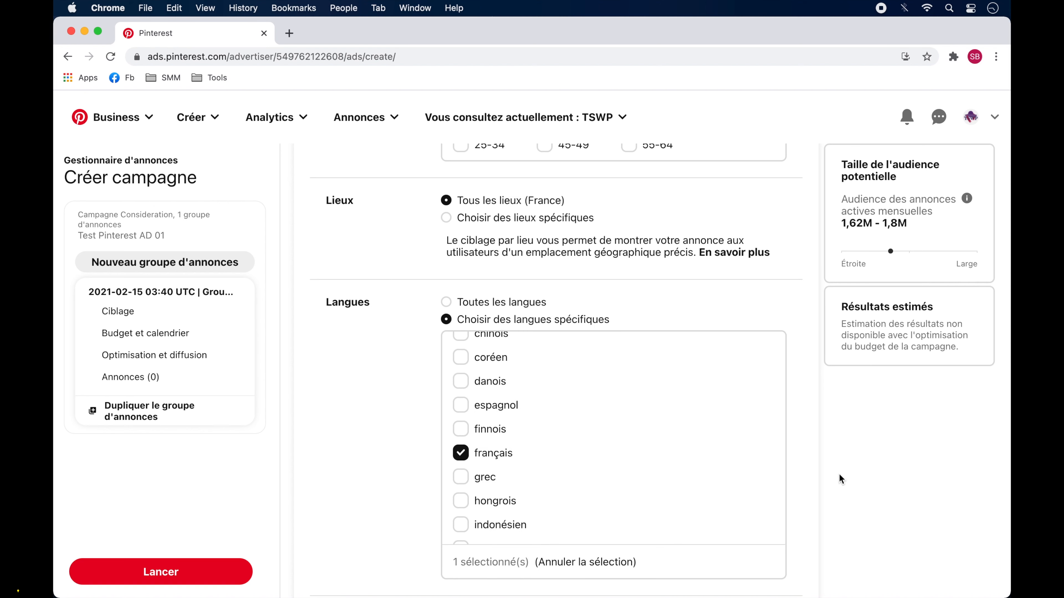
# Step: Select the existing video pin as the campaign's ad and launch the campaign
pyautogui.scroll(-6, 840, 478)
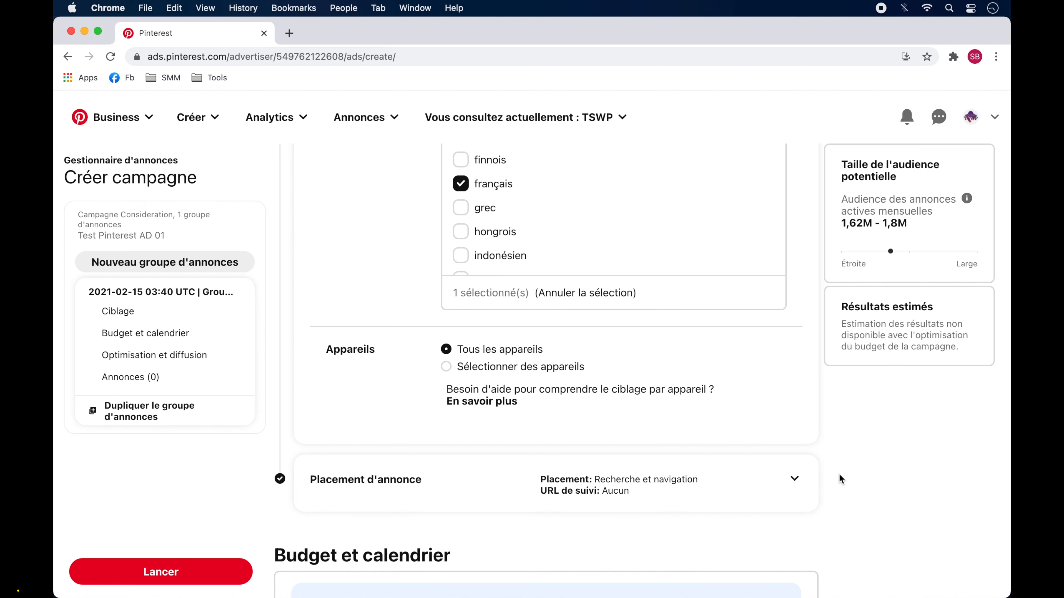
pyautogui.scroll(-12, 840, 478)
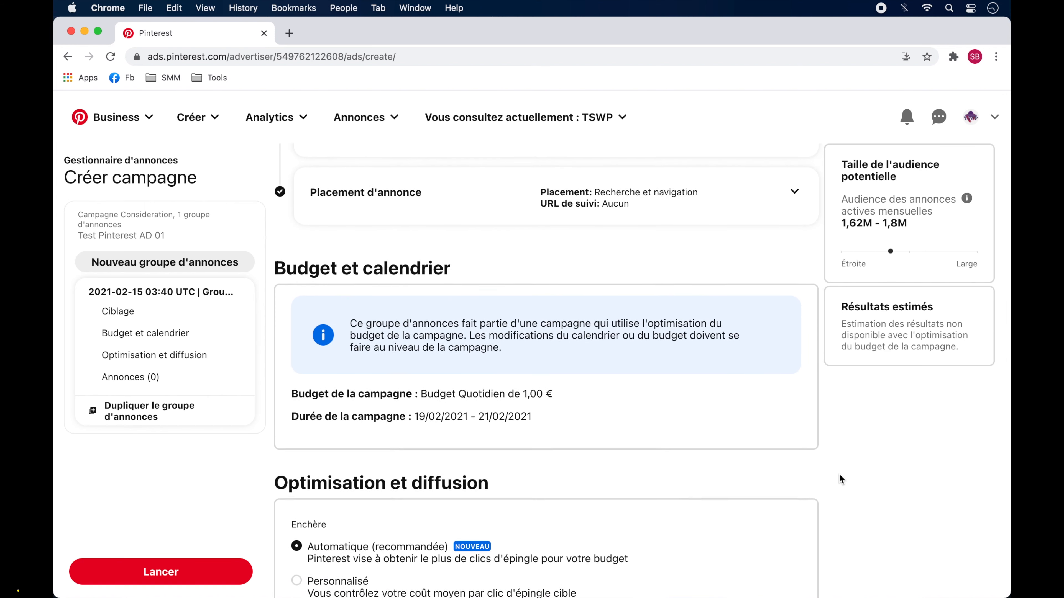
pyautogui.scroll(-1, 842, 479)
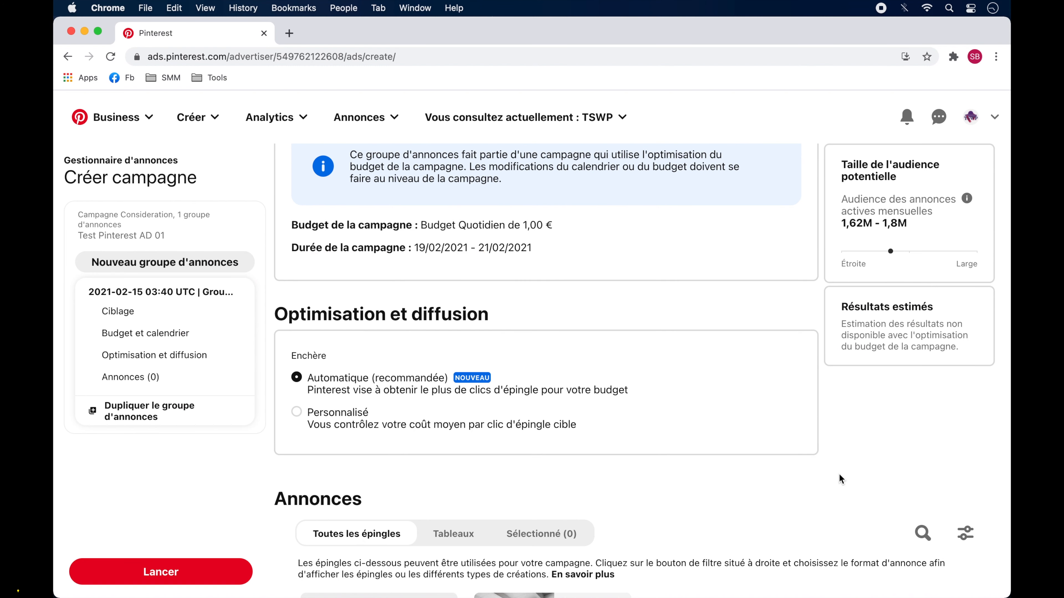
pyautogui.scroll(-8, 840, 475)
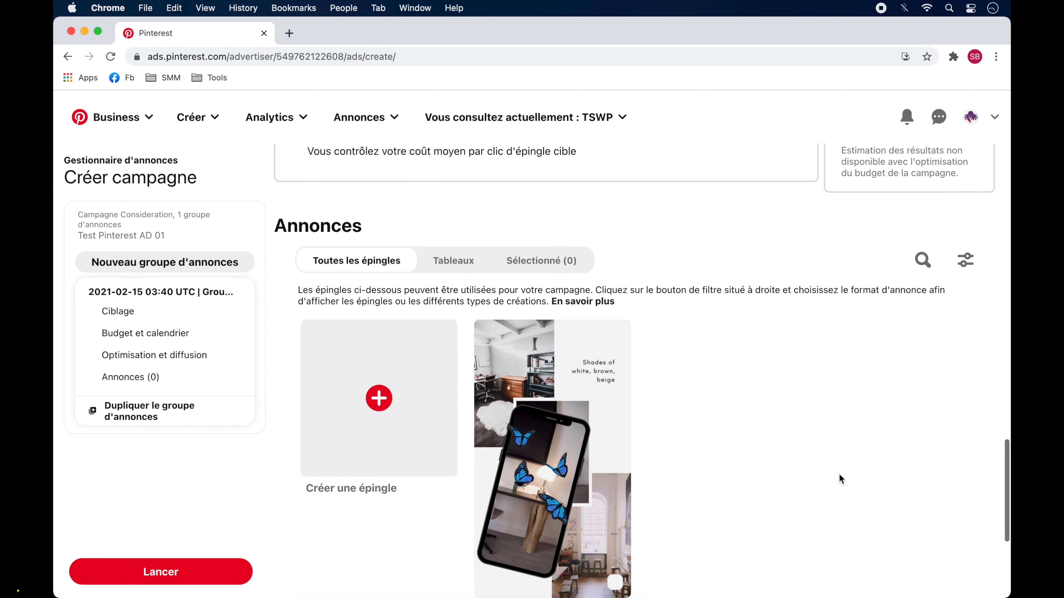
pyautogui.scroll(-1, 840, 478)
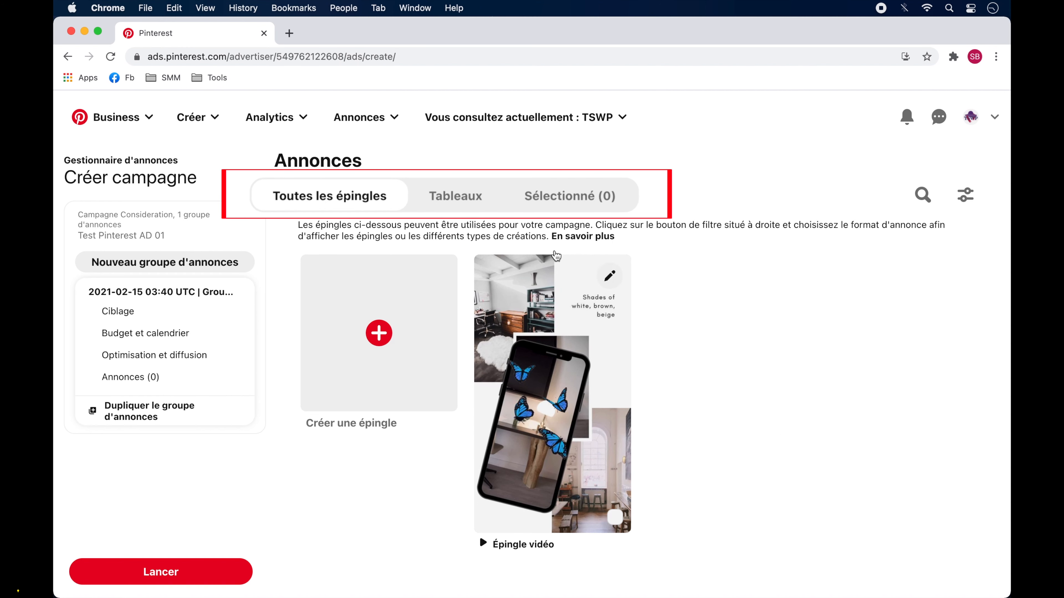
pyautogui.click(461, 209)
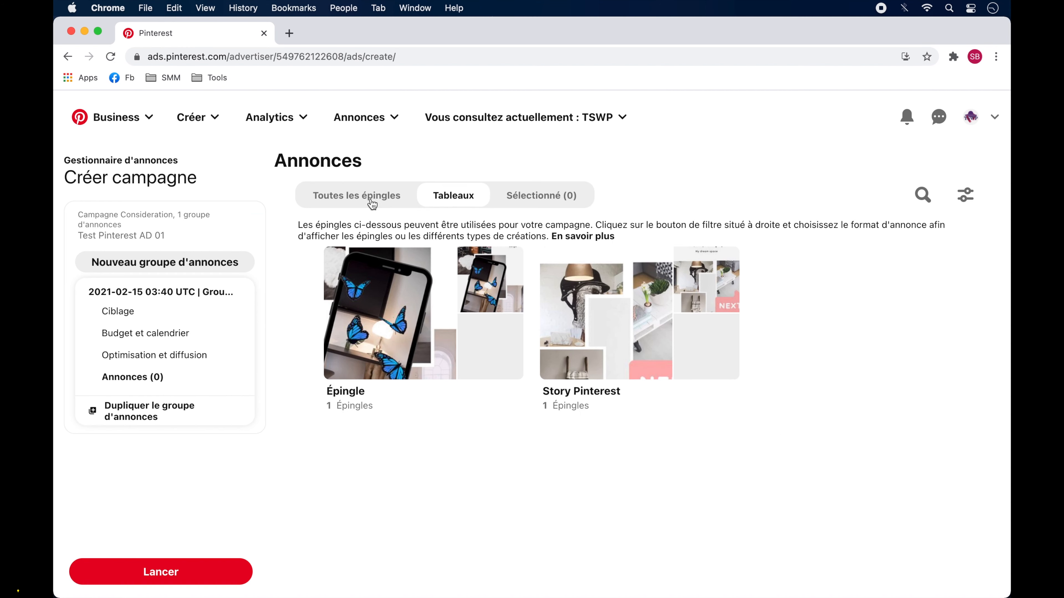
pyautogui.click(362, 203)
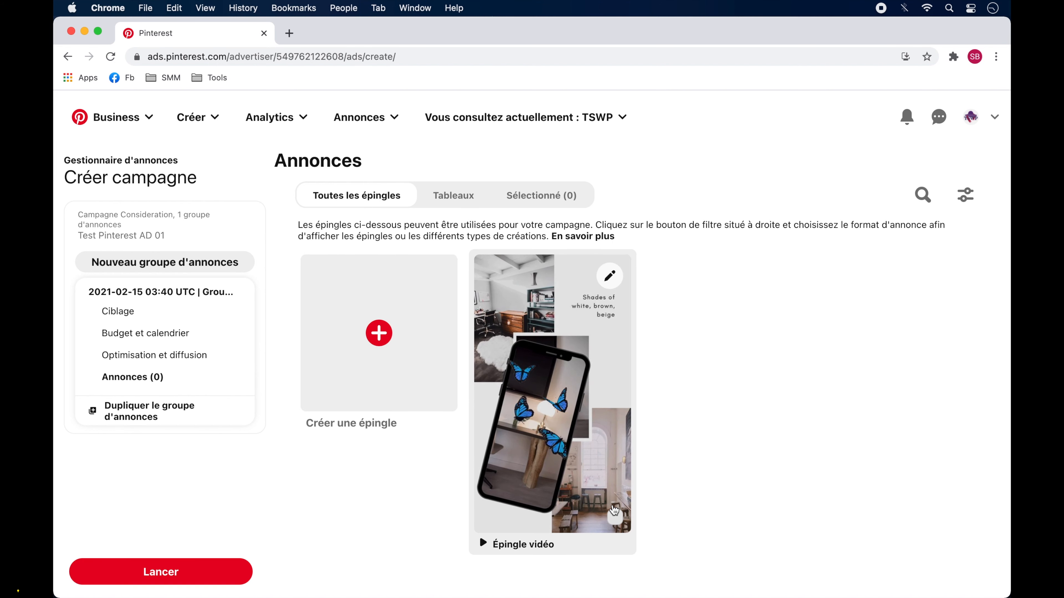
pyautogui.click(615, 520)
pyautogui.scroll(-2, 616, 521)
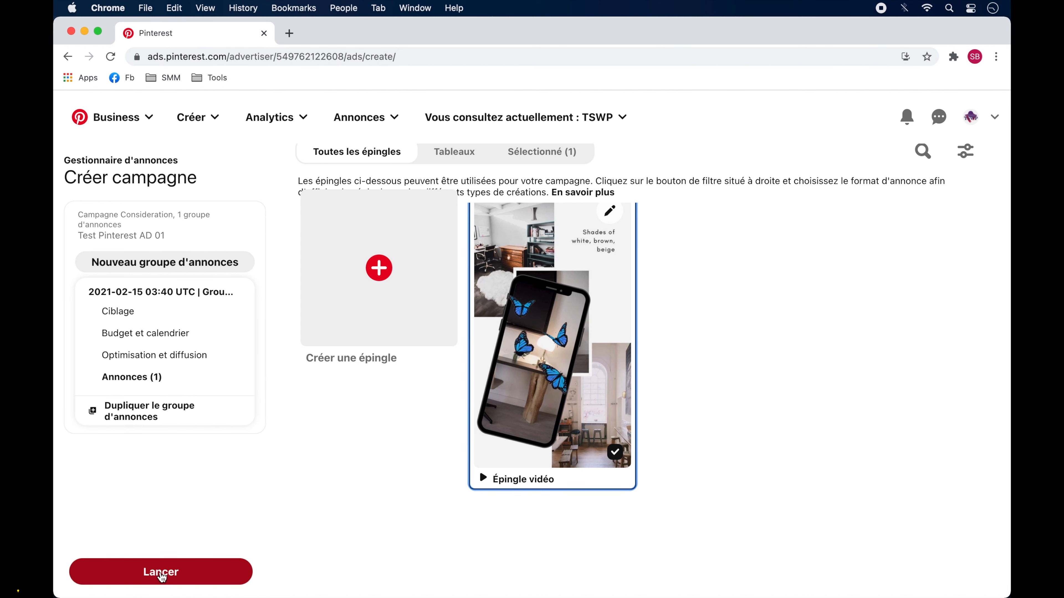
pyautogui.click(161, 572)
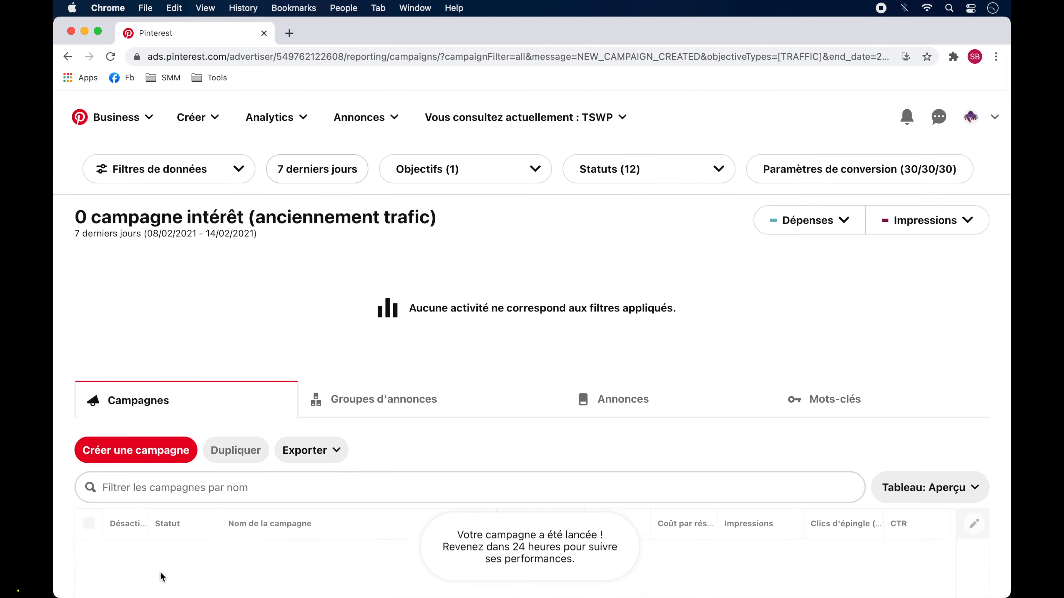